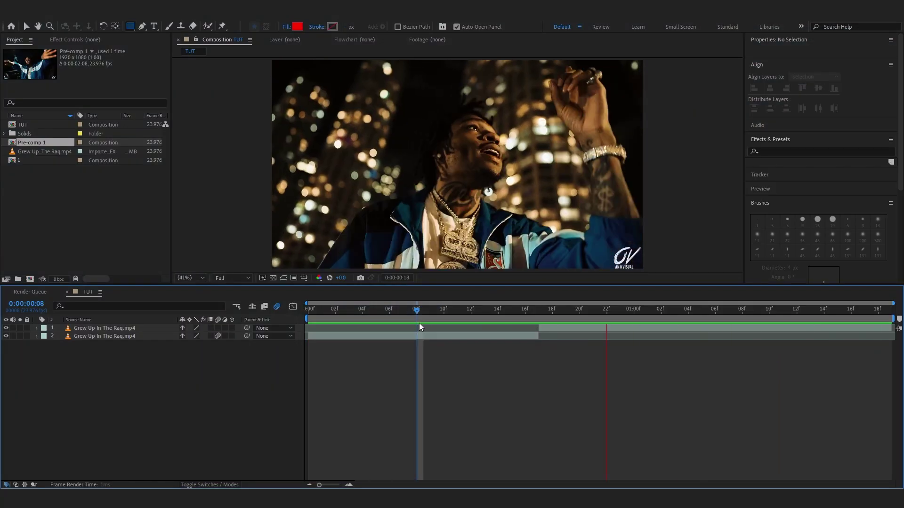
Preview the TUT composition and stop at frame 17, where the two clips cut.
key(space)
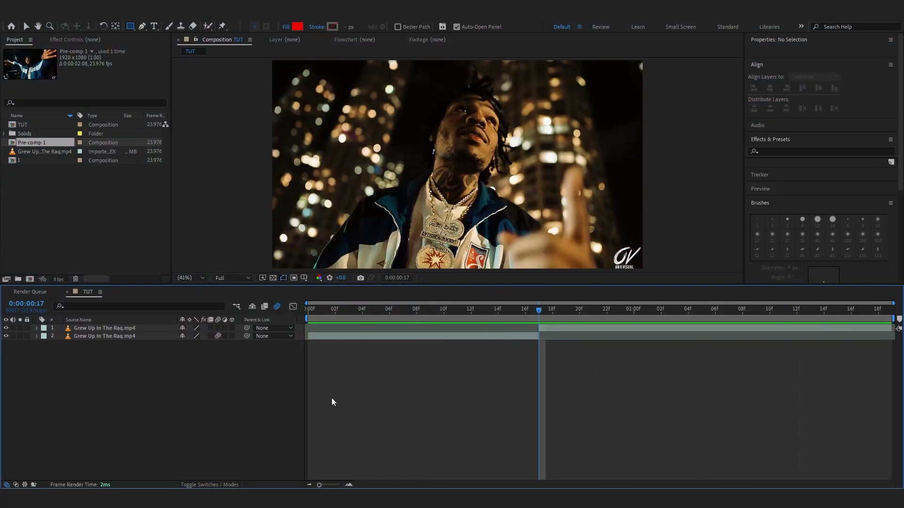
Add a new adjustment layer above both Grew Up In The Raq clips.
right_click(131, 402)
mouse_move(186, 288)
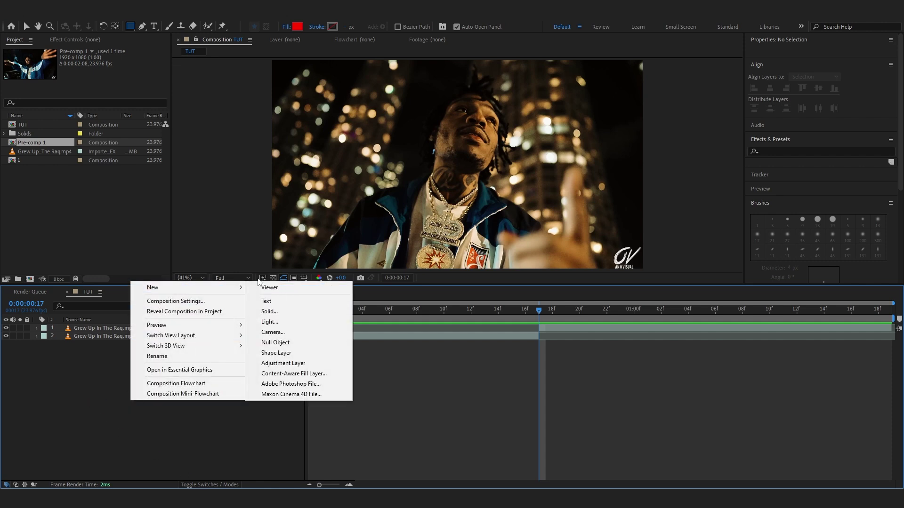
click(436, 385)
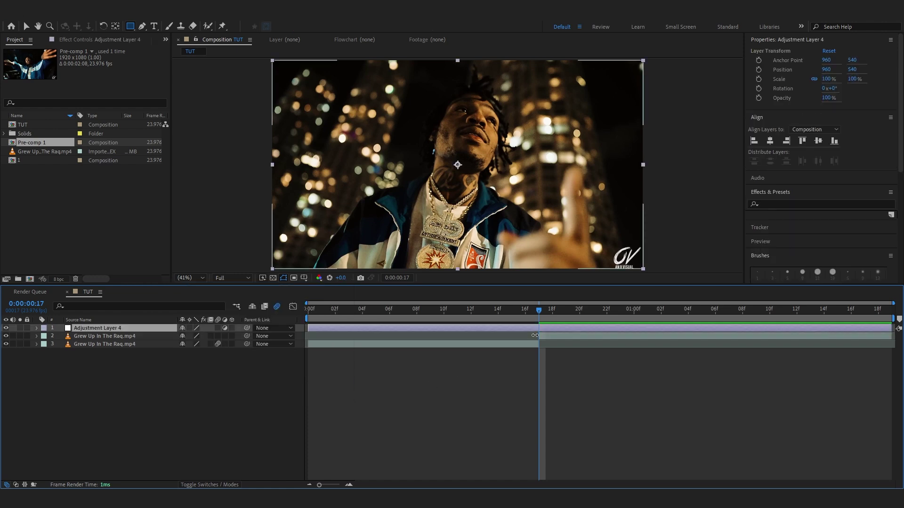
drag(507, 322, 538, 145)
Apply S_WarpPuddle to the adjustment layer via the 's_warppu' effect search.
key(v)
key(ctrl+space)
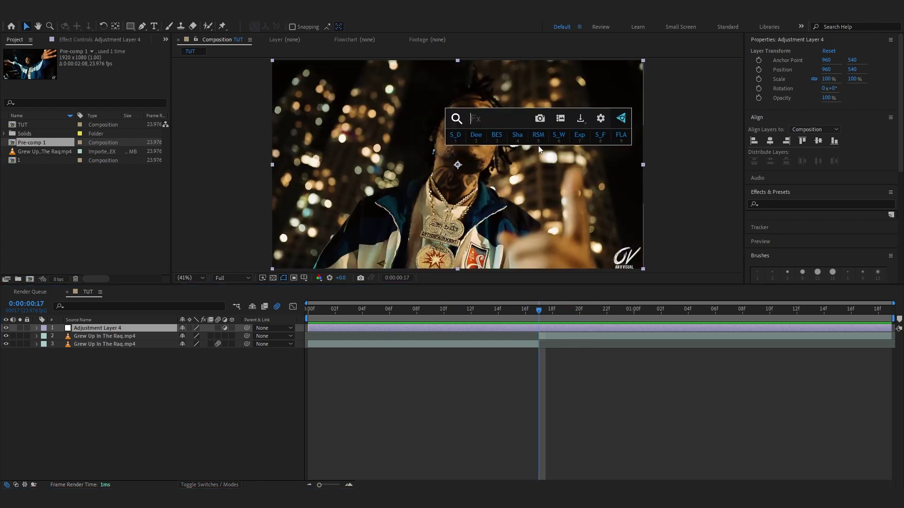
text(s_)
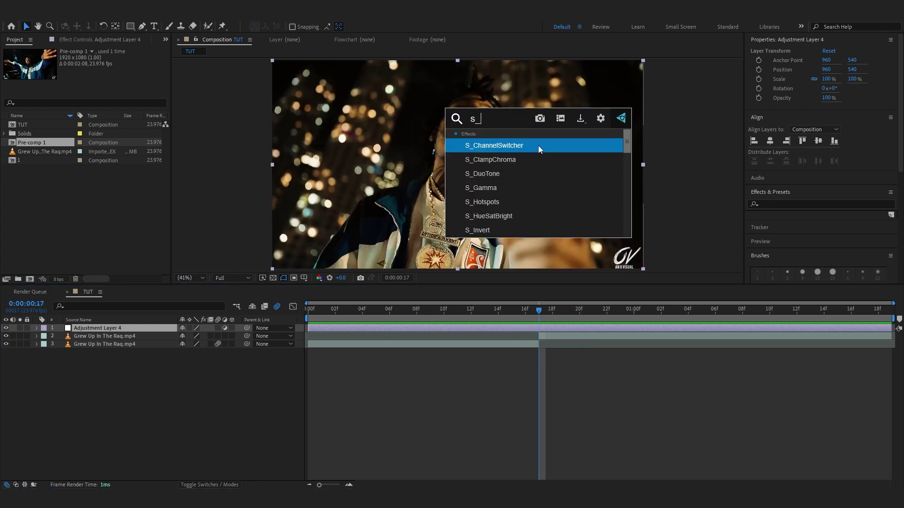
text(warppu)
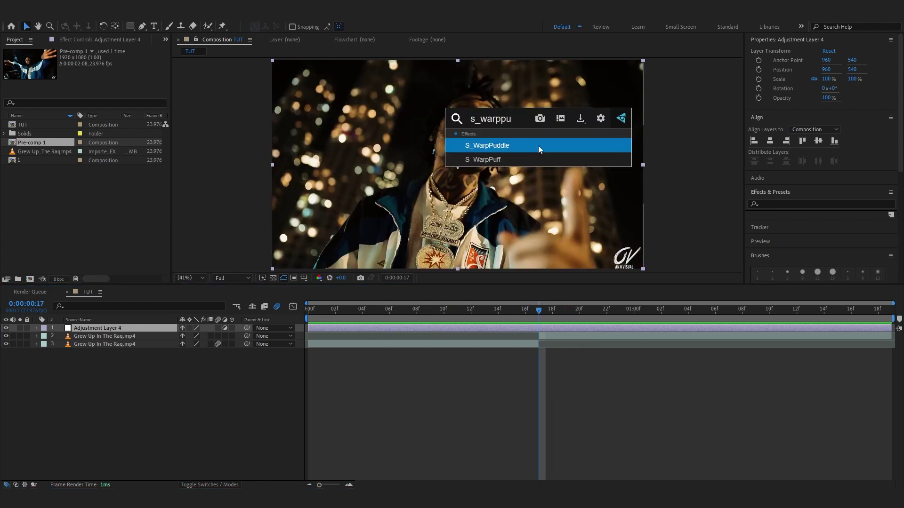
key(Return)
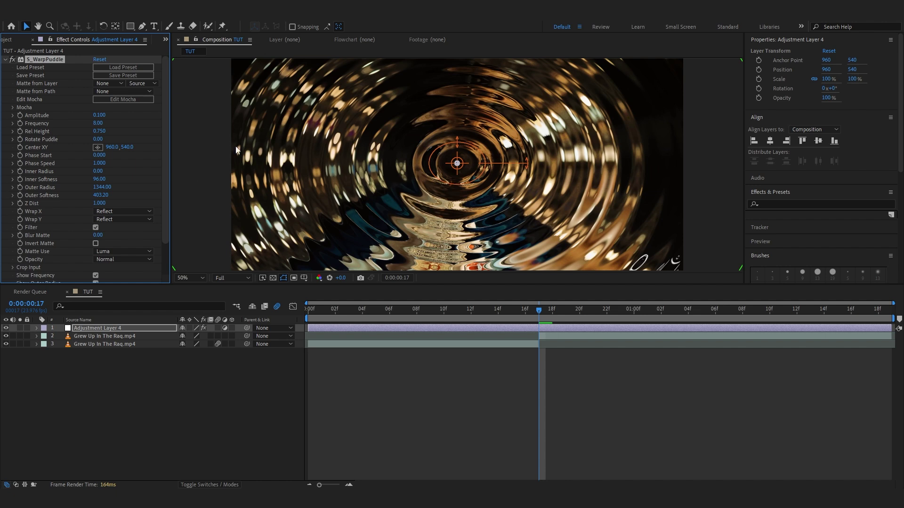
Zoom the viewer out and back in to inspect the warp at frame 17.
scroll(339, 151, down, 1)
scroll(347, 151, up, 2)
scroll(346, 151, down, 1)
scroll(347, 152, up, 1)
scroll(350, 155, down, 2)
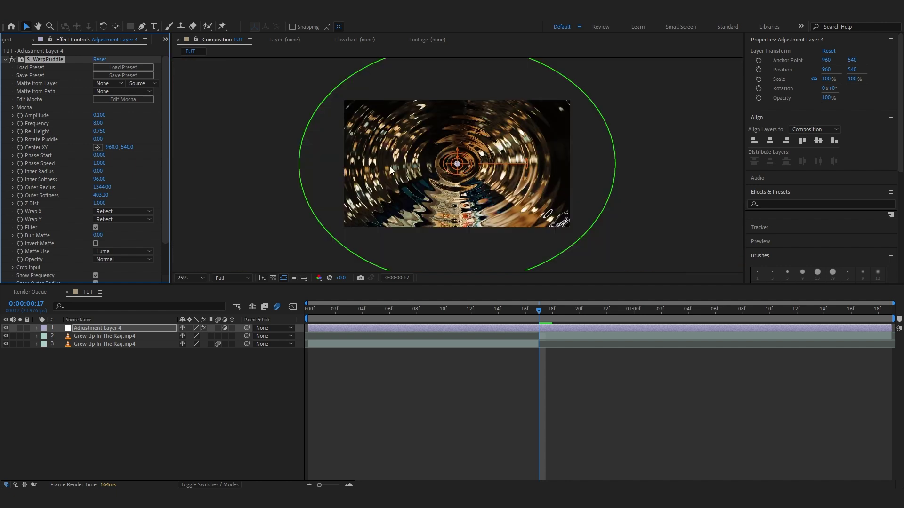
scroll(541, 218, up, 4)
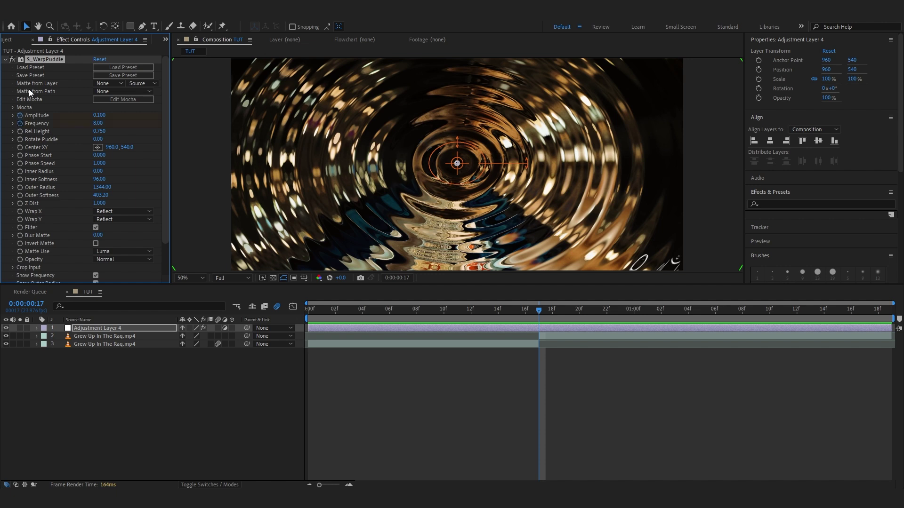
Reveal the warp keyframes and lower Frequency to 1.80.
key(u)
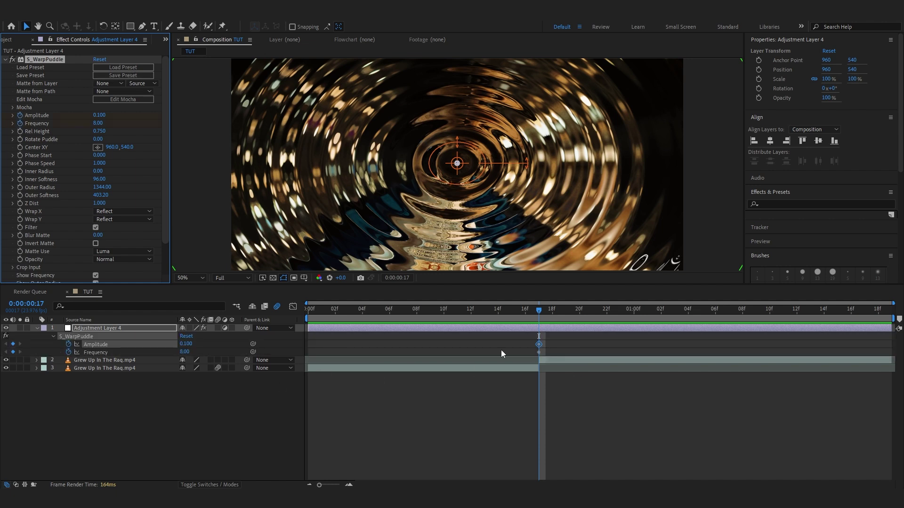
drag(567, 338, 497, 356)
click(566, 356)
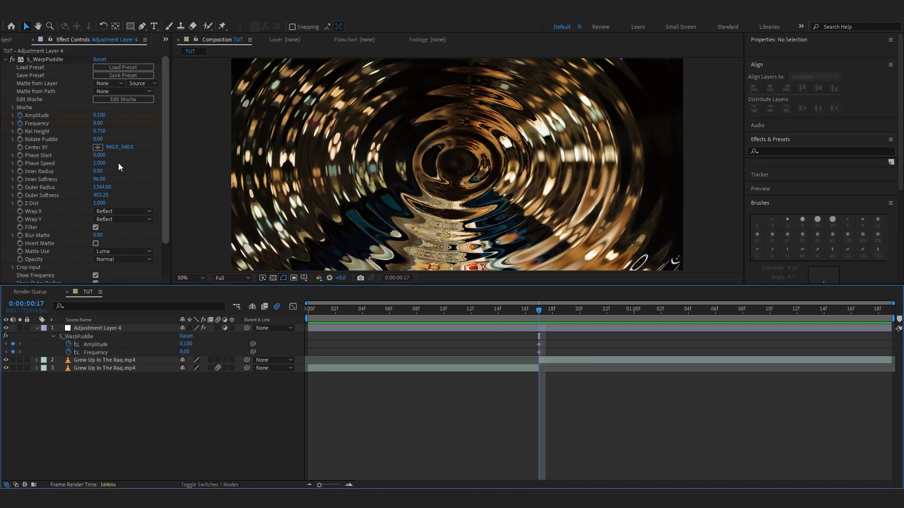
drag(99, 124, 77, 130)
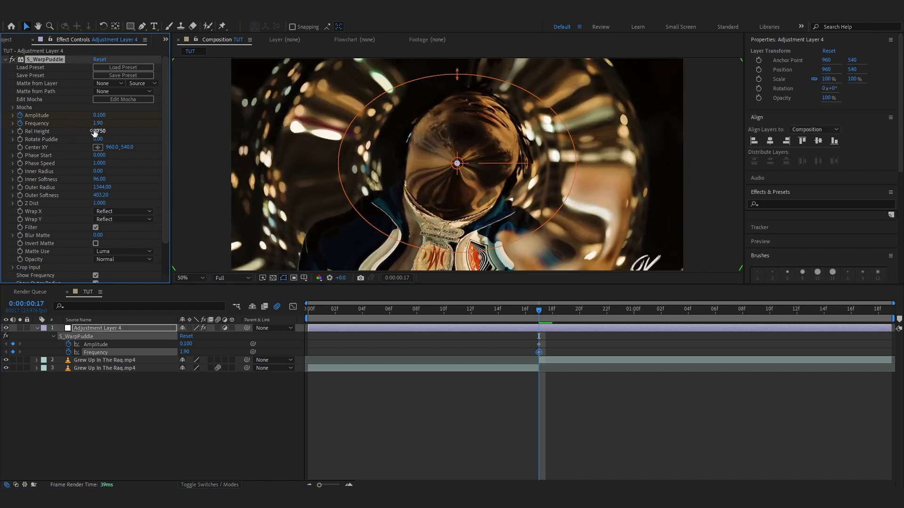
drag(97, 125, 97, 125)
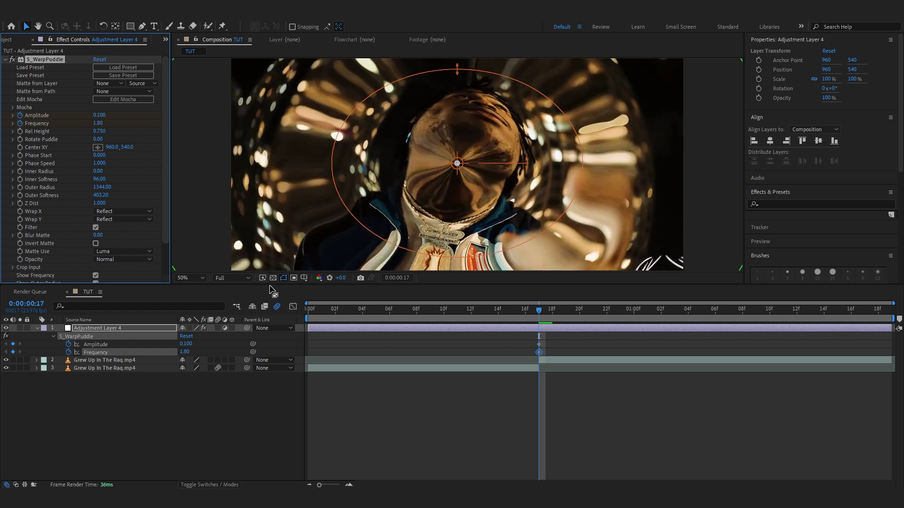
Keyframe Amplitude at 0 on frame 14 and on 0:00:01:11.
drag(528, 316, 495, 321)
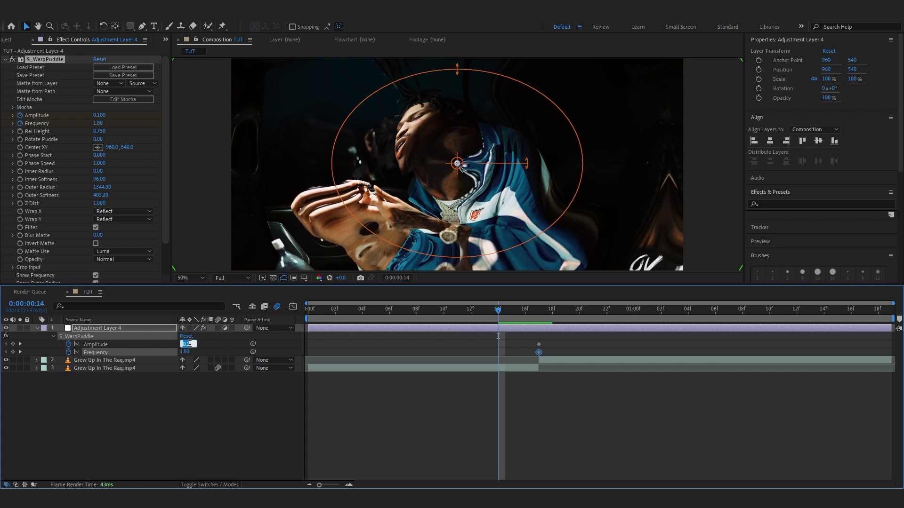
click(235, 351)
drag(508, 314, 783, 360)
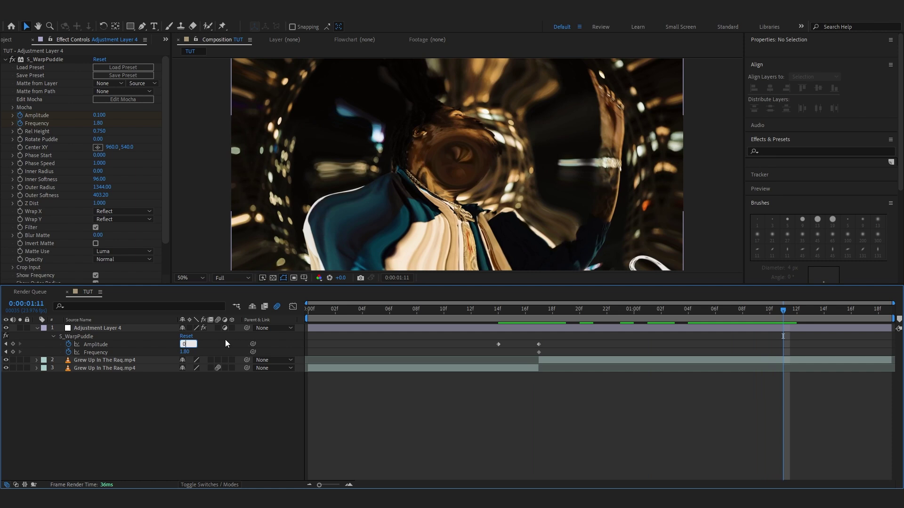
text(0)
key(Return)
Keyframe Frequency down to 0.01 at 0:00:01:11.
drag(776, 315, 538, 311)
drag(185, 353, 182, 357)
click(539, 352)
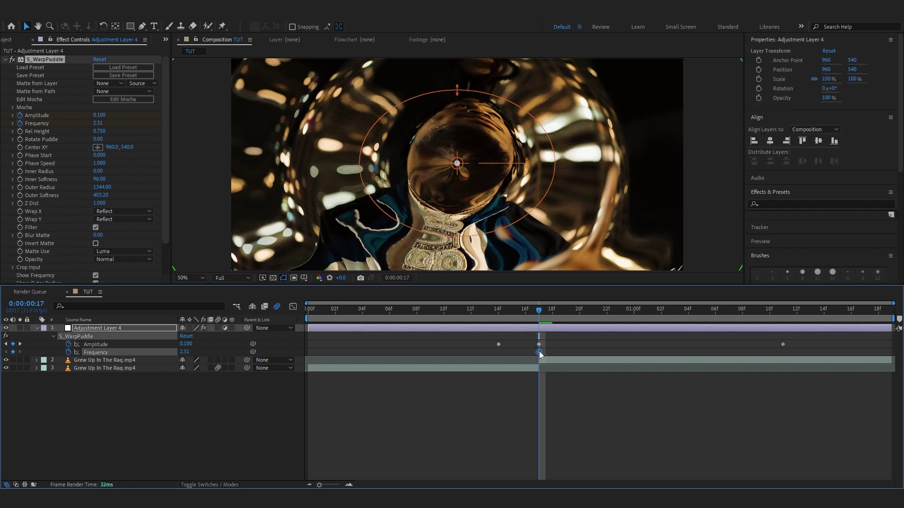
drag(497, 312, 781, 347)
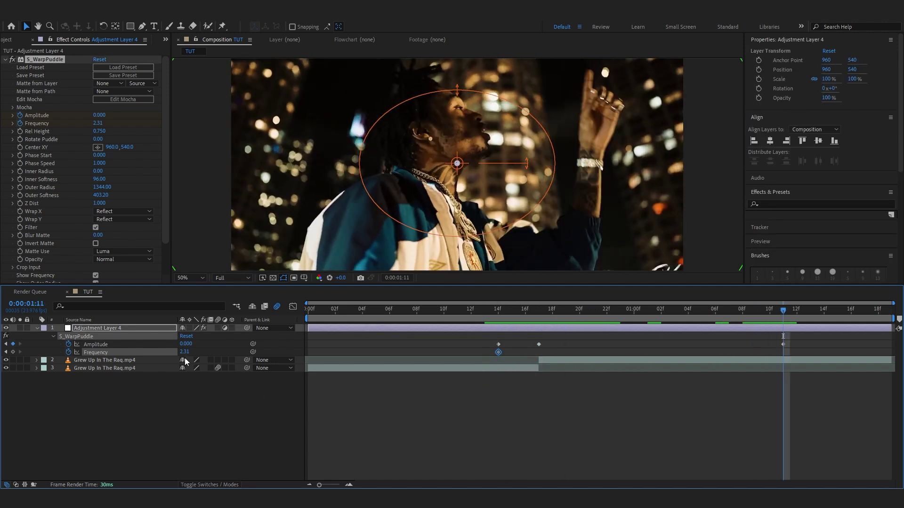
drag(184, 352, 204, 351)
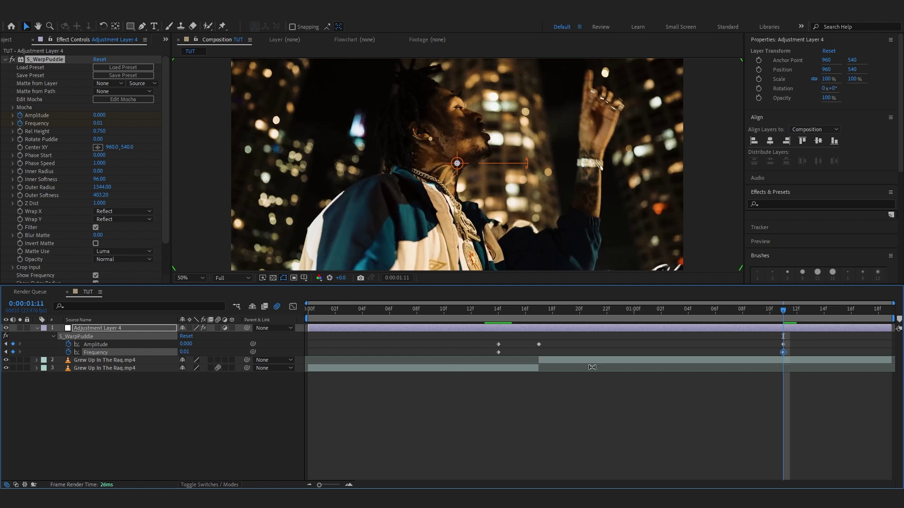
Move the early Frequency keyframe to frame 15, set it to 3.31, and preview.
drag(767, 320, 485, 312)
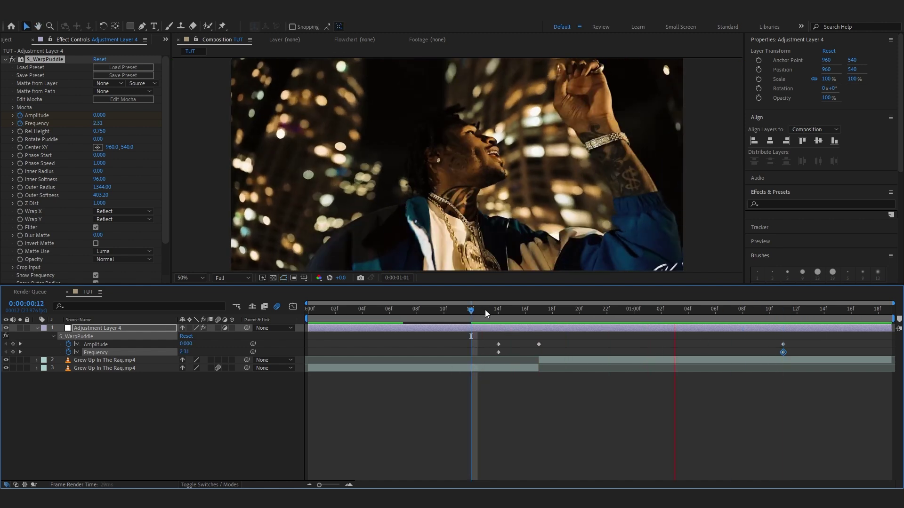
key(space)
click(512, 317)
drag(499, 352, 512, 352)
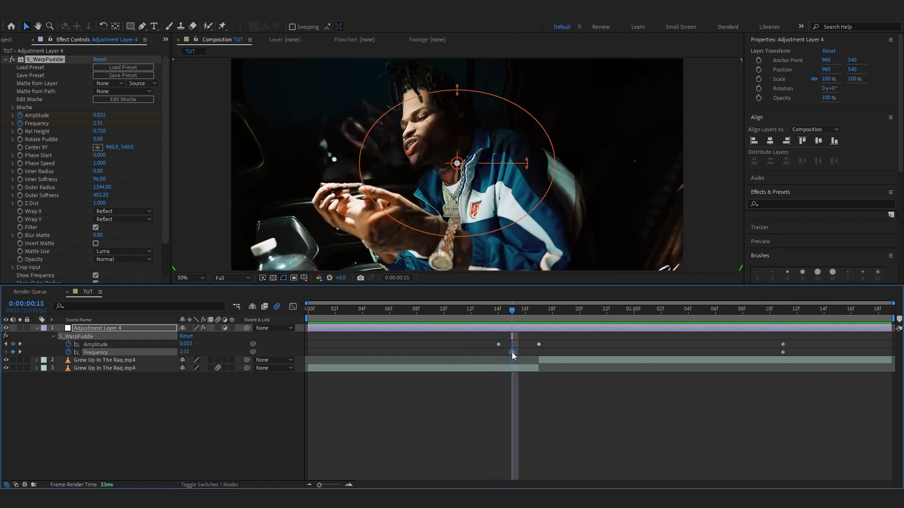
drag(184, 353, 190, 353)
key(space)
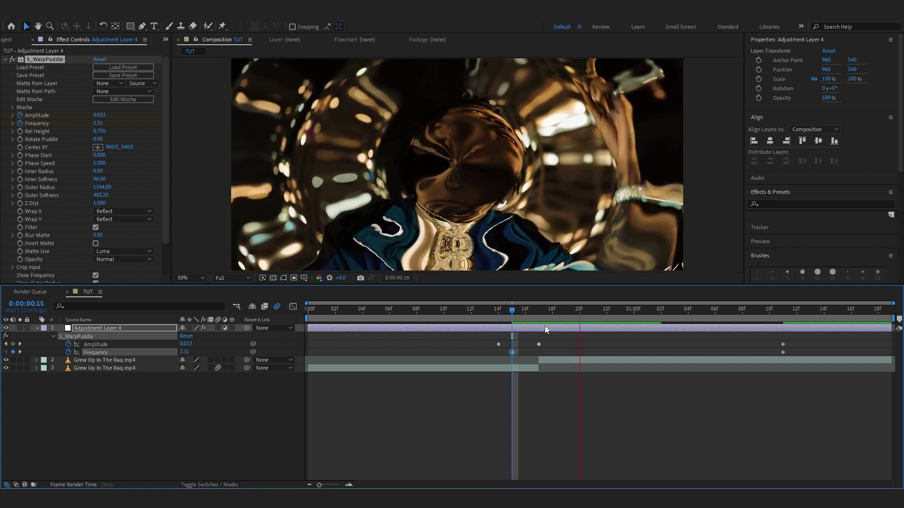
click(499, 317)
key(space)
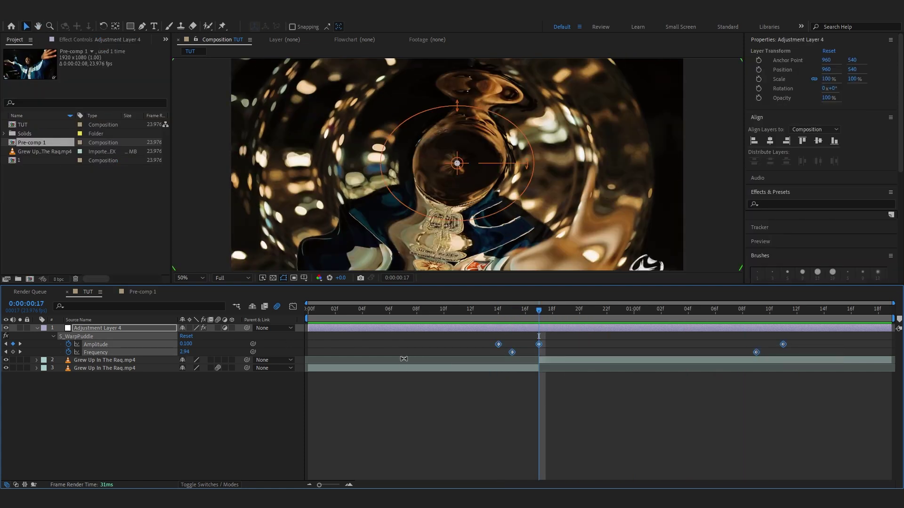
Easy-ease the keyframes and steepen the Frequency speed curve after frame 15.
key(F9)
drag(780, 356, 459, 360)
click(293, 307)
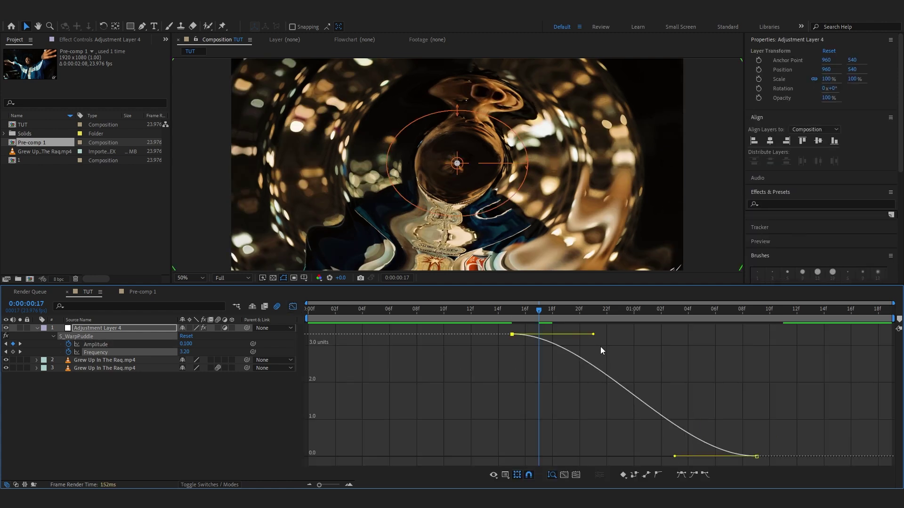
drag(593, 335, 514, 358)
Preview from 13f and lengthen the ease into the final Frequency keyframe.
key(space)
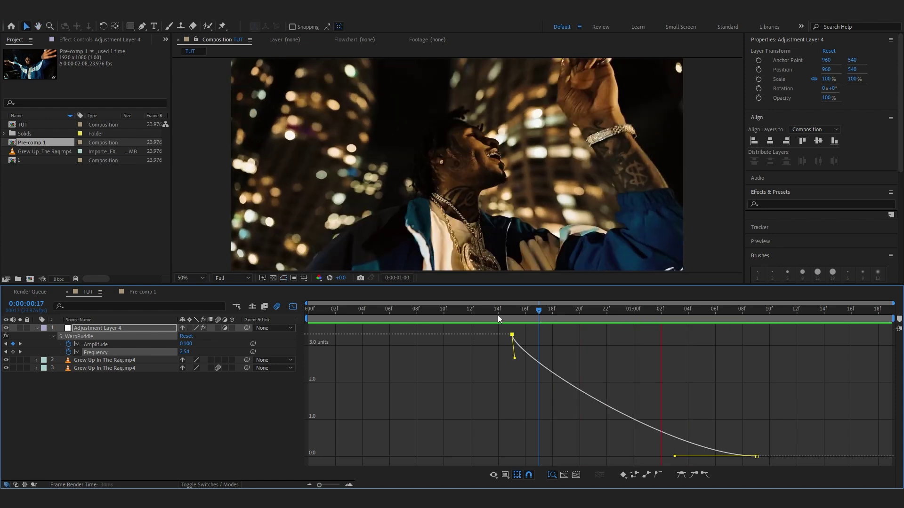
click(479, 320)
key(space)
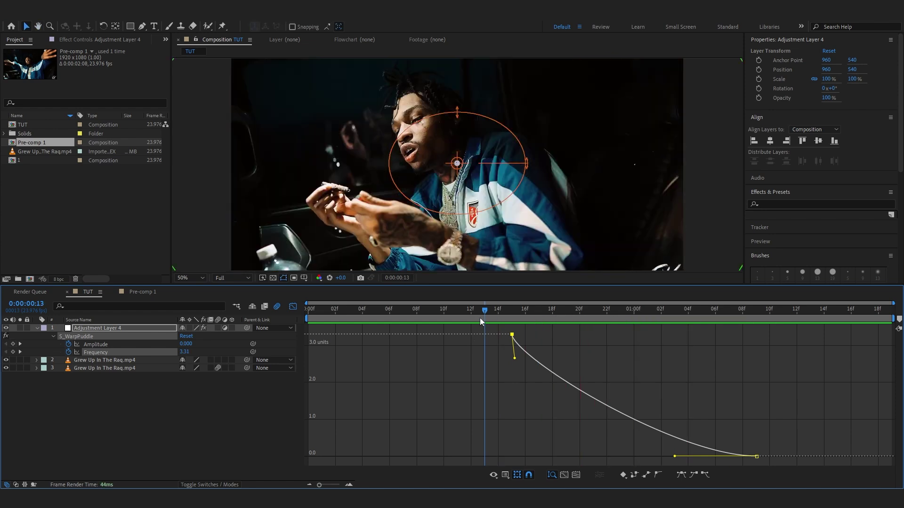
key(space)
drag(674, 456, 608, 456)
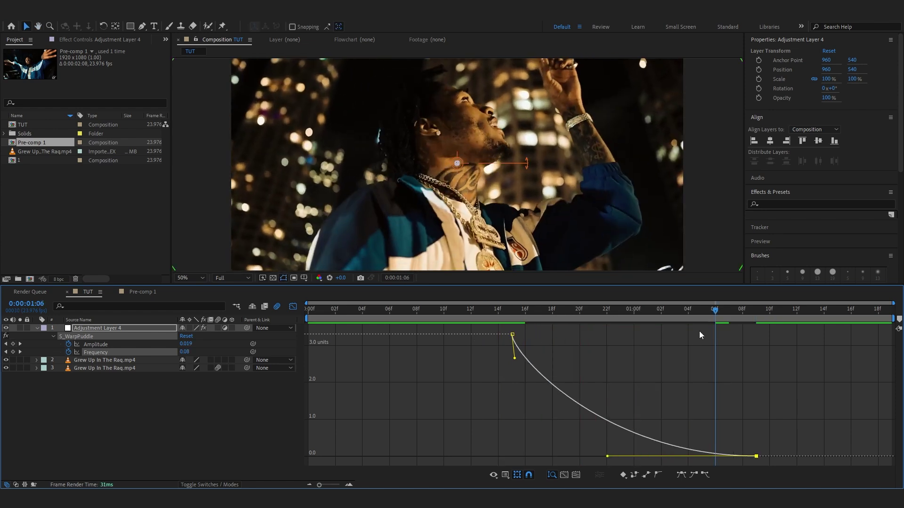
drag(710, 313, 631, 323)
Preview the Tut composition's warp transition starting around frame 13.
click(473, 308)
key(space)
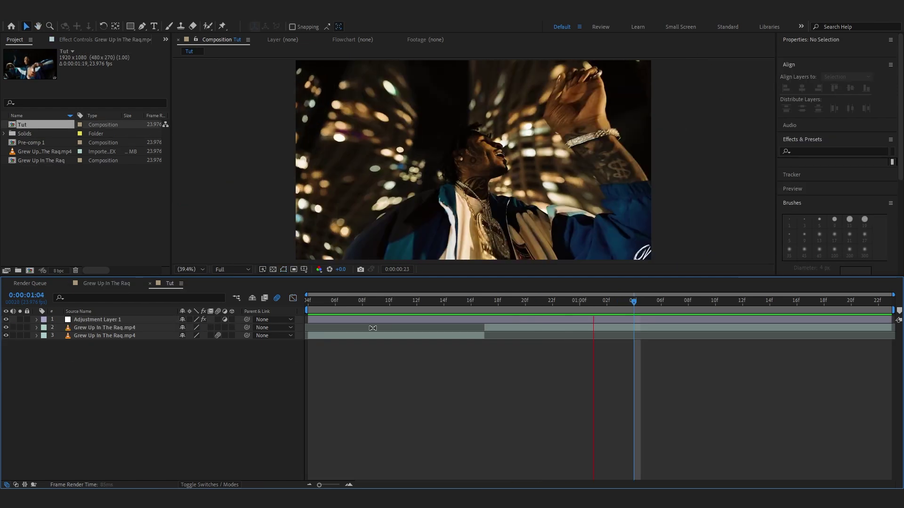
click(425, 304)
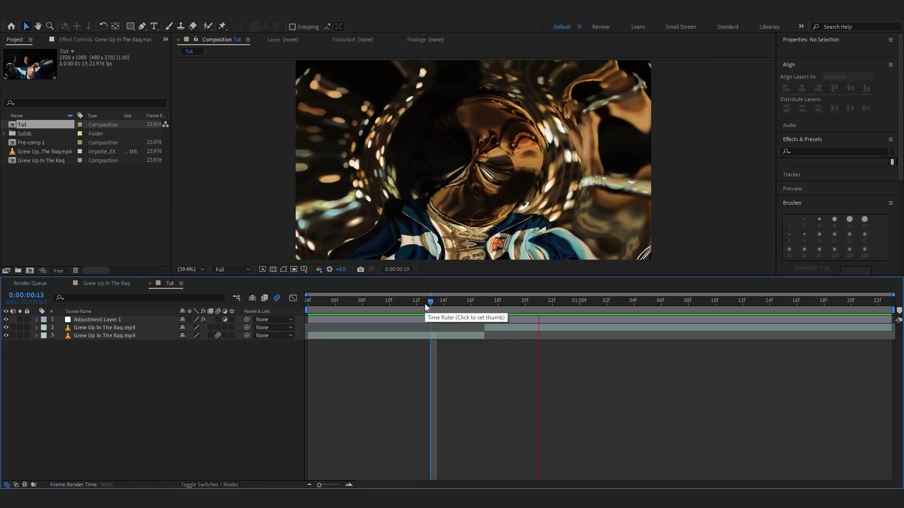
key(space)
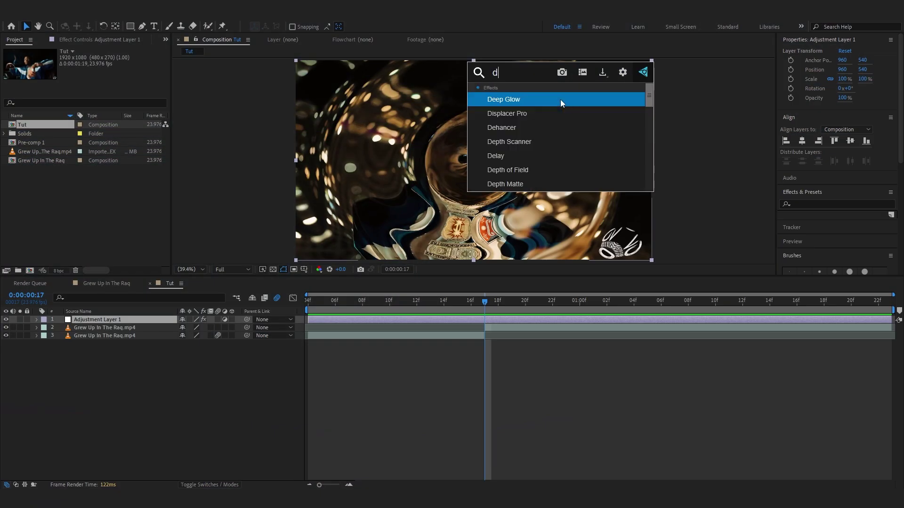
Apply S_DistortChroma to Adjustment Layer 1 and raise its Blur Lens.
text(t)
click(518, 127)
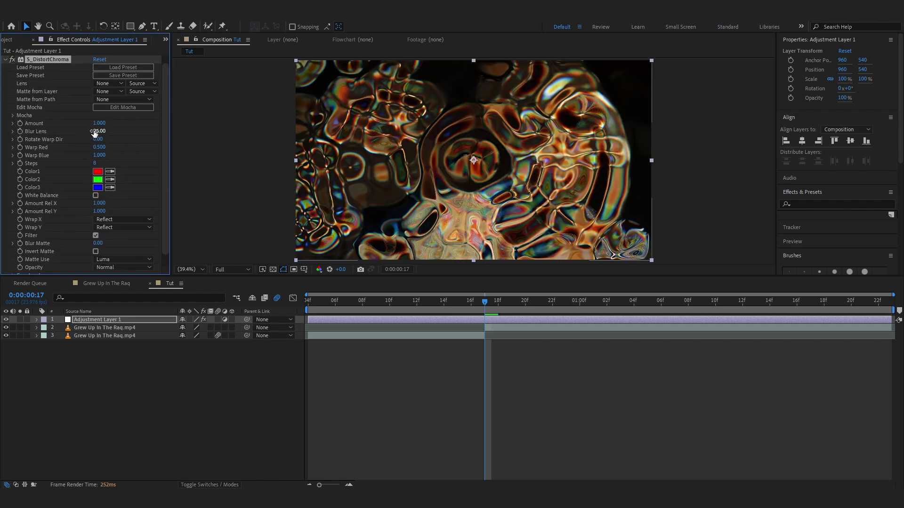
drag(94, 133, 132, 138)
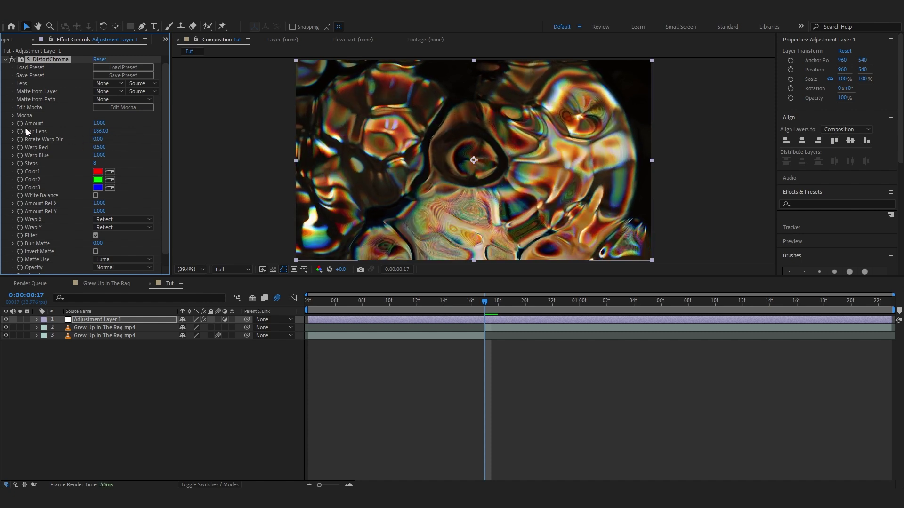
key(u)
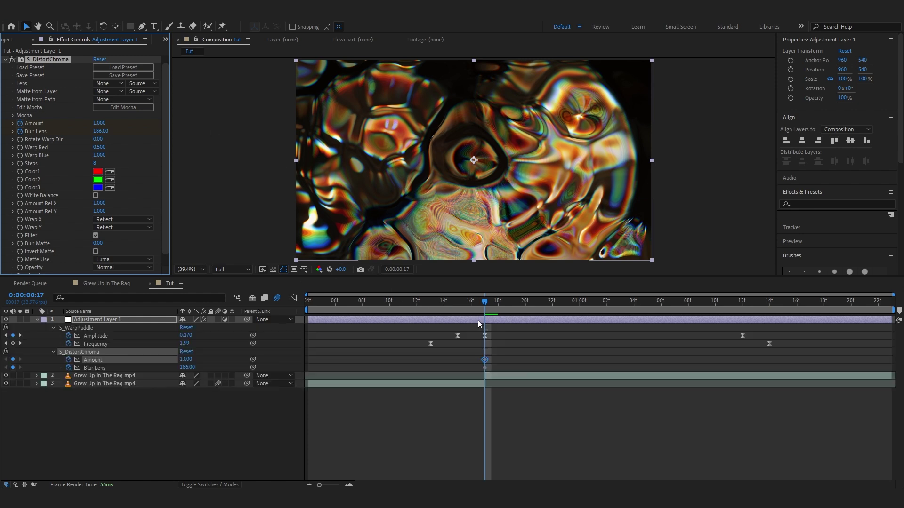
Keyframe Amount at 0 on 14f and 1:11, raising Blur Lens at 1:11.
drag(484, 302, 439, 319)
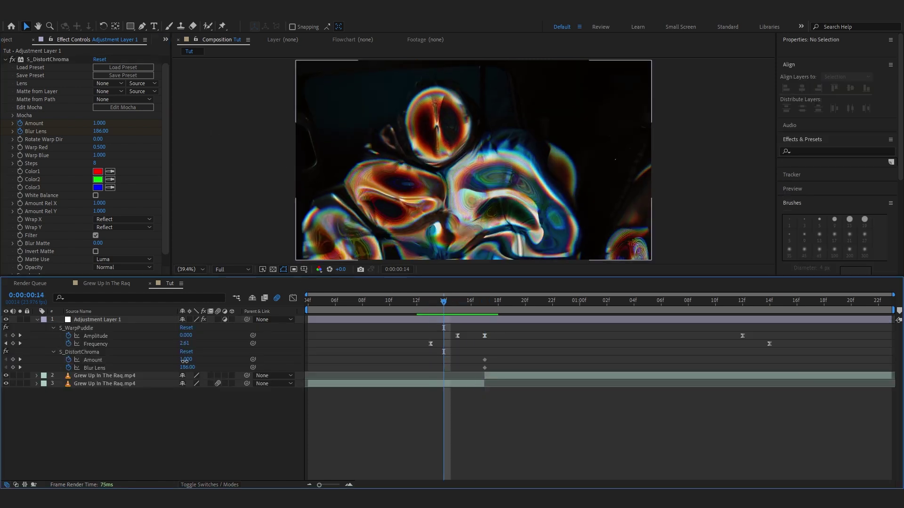
text(0)
key(Return)
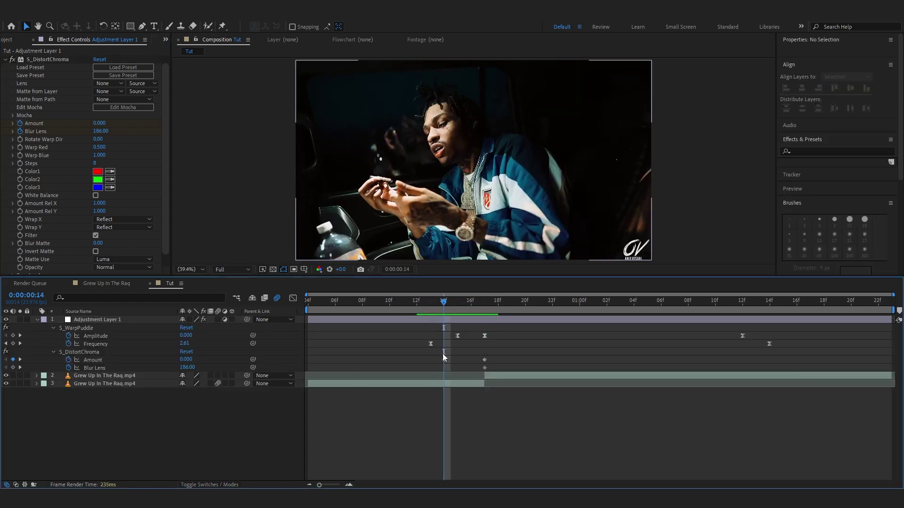
drag(442, 360, 728, 325)
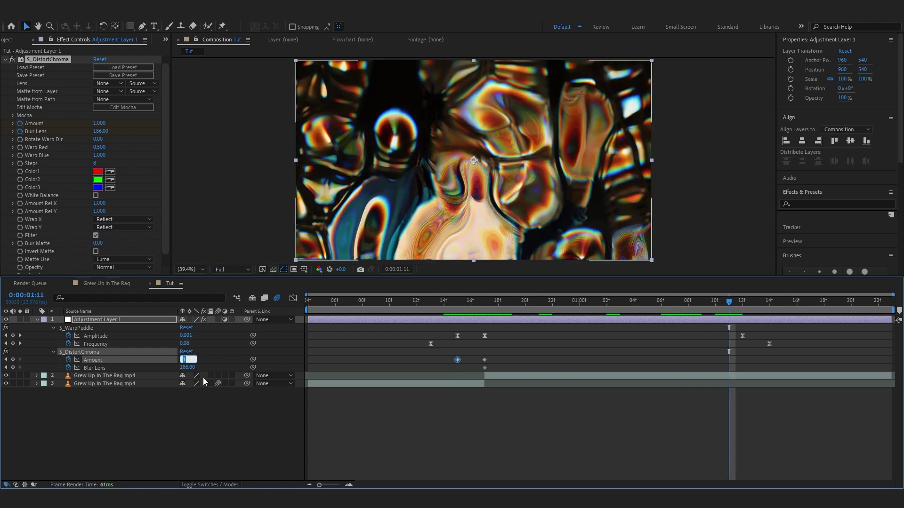
text(0)
key(Return)
drag(187, 367, 270, 370)
drag(434, 366, 450, 367)
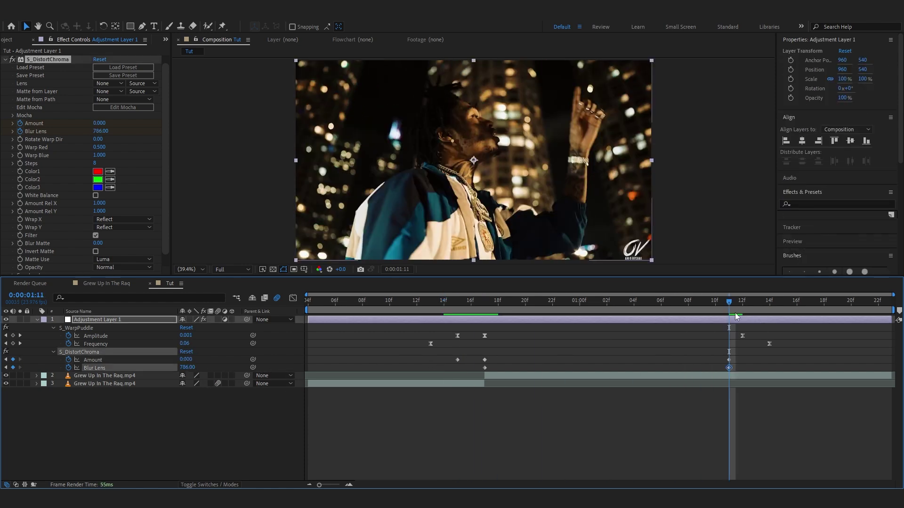
Retime the Blur Lens keyframes to start at 12f and end slightly later, then preview.
drag(718, 302, 621, 321)
drag(484, 368, 418, 386)
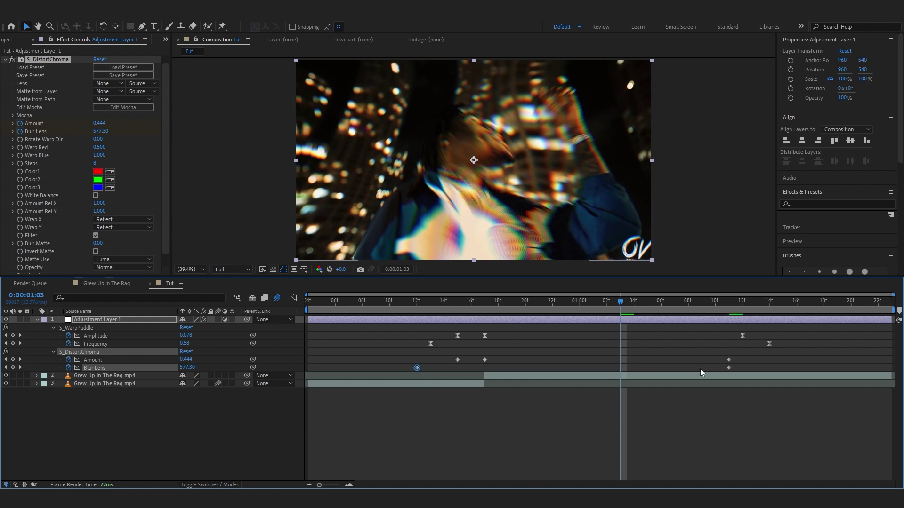
drag(728, 369, 750, 364)
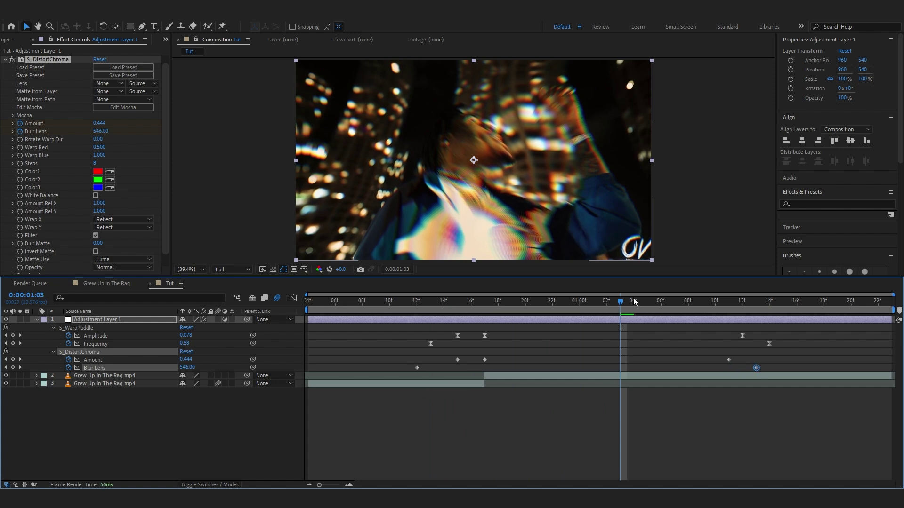
drag(633, 302, 392, 328)
key(space)
Lower the peak distortion Amount to 0.520 at frame 17 and preview the transition.
drag(184, 360, 162, 369)
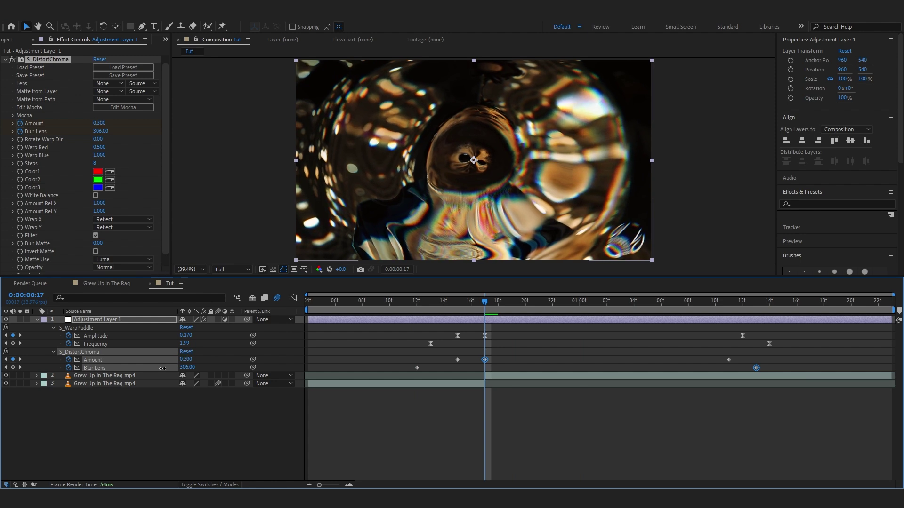
click(417, 309)
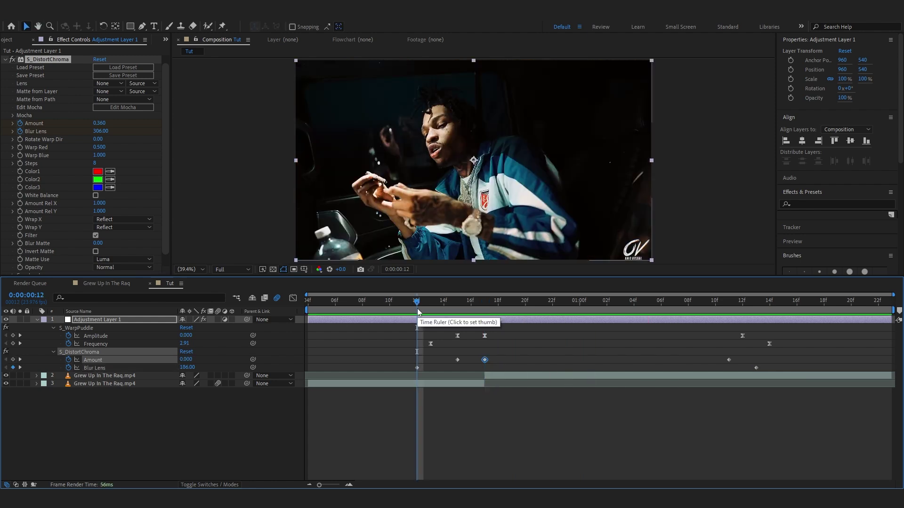
click(688, 301)
drag(764, 357, 386, 389)
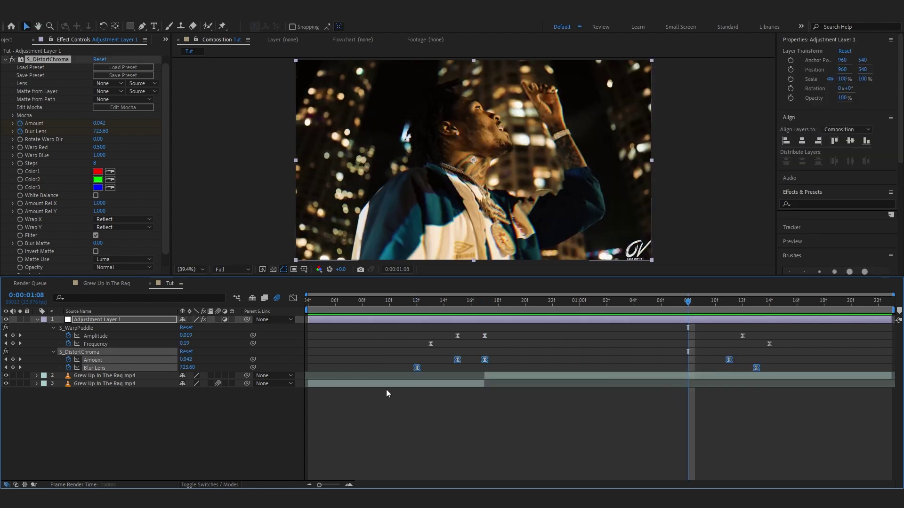
key(space)
click(528, 358)
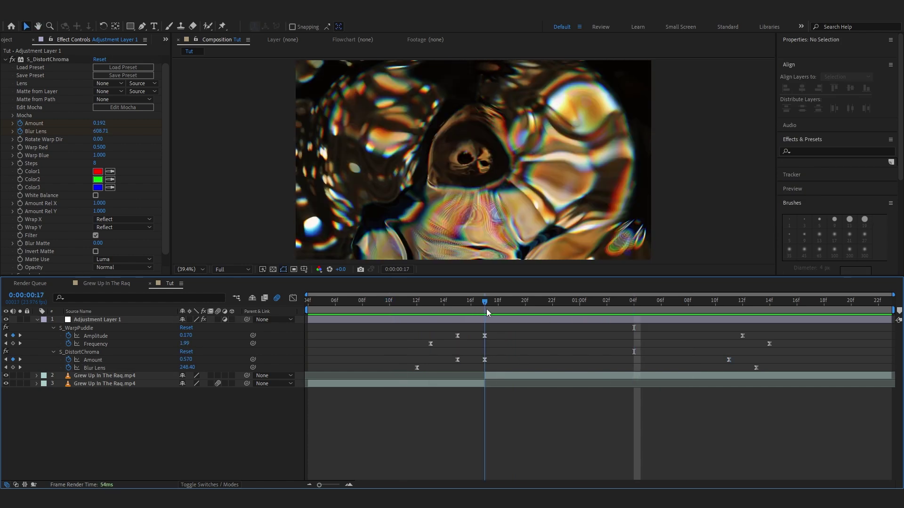
click(486, 307)
drag(185, 362, 183, 362)
key(space)
click(439, 310)
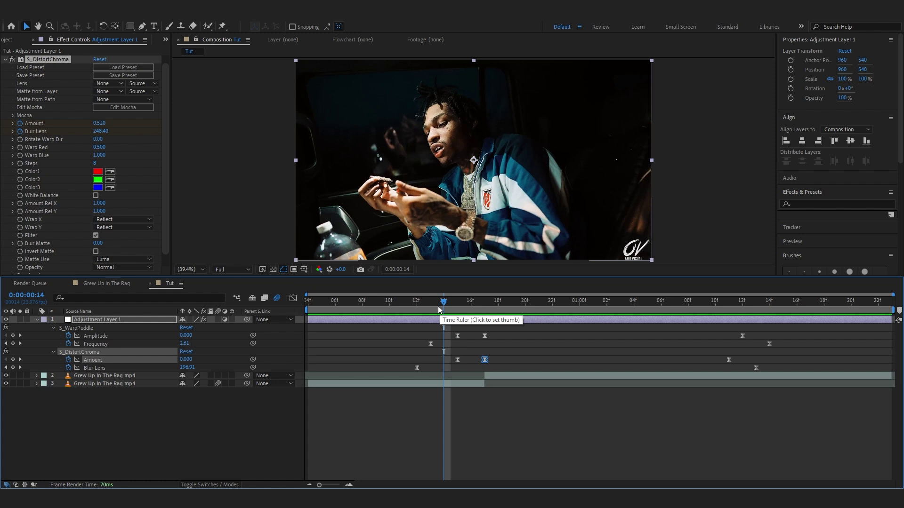
key(space)
key(ctrl+space)
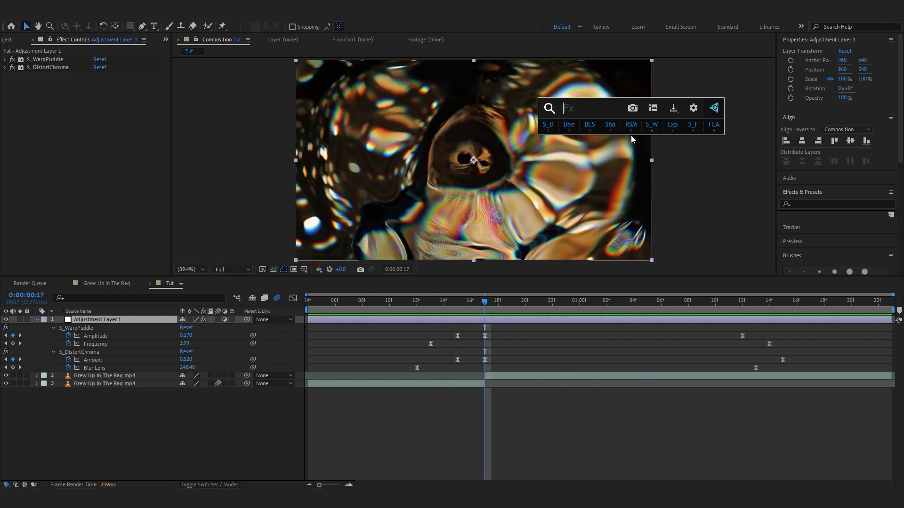
Apply Optical Glow, enlarge its Size and set Highlights Only to 25%.
text(optic)
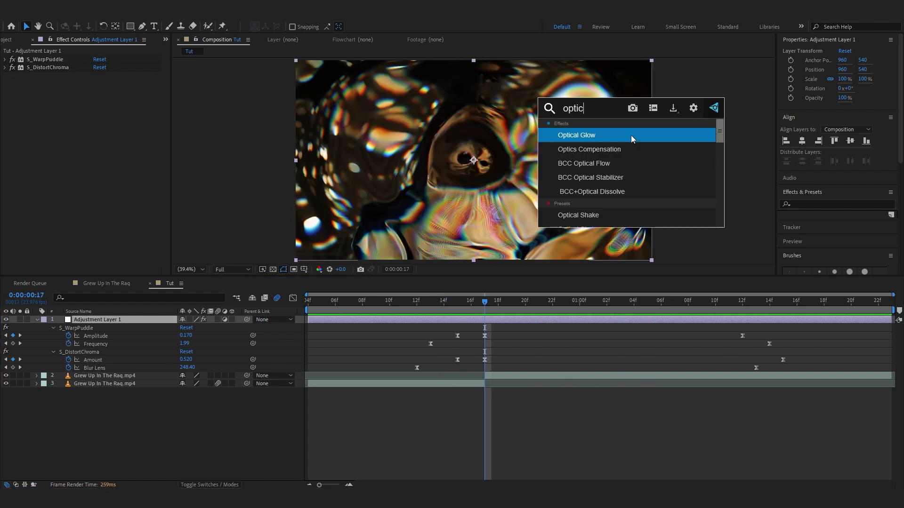
click(631, 135)
drag(117, 122, 142, 125)
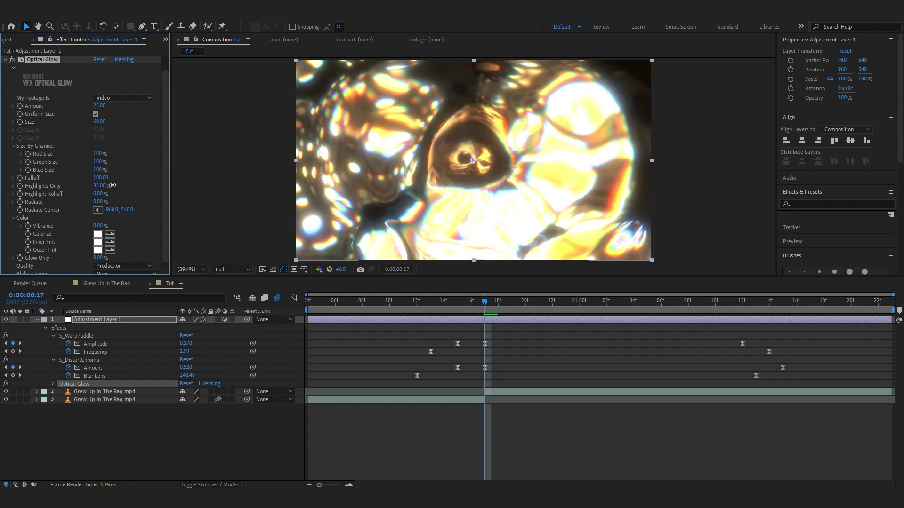
drag(112, 185, 109, 185)
drag(96, 121, 114, 125)
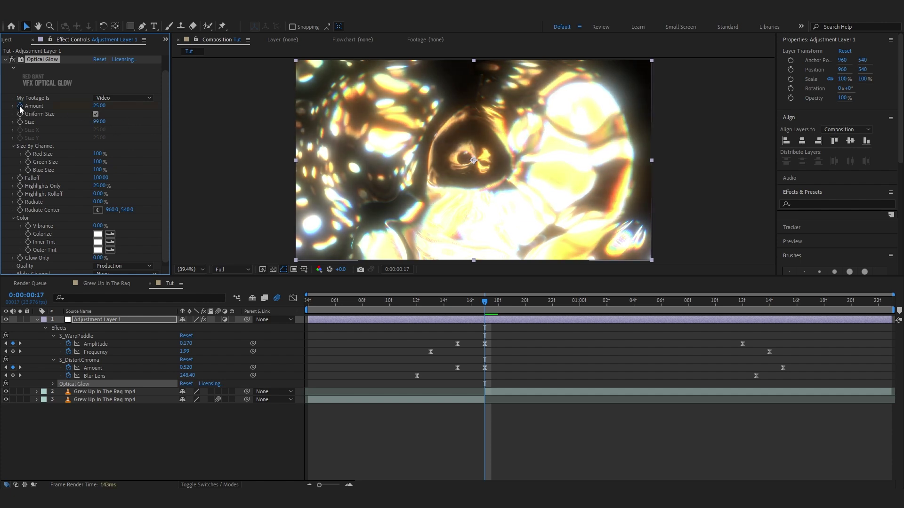
Show the Optical Glow properties in the timeline and preview the glow from 14f.
key(u)
key(u)
drag(485, 304, 443, 325)
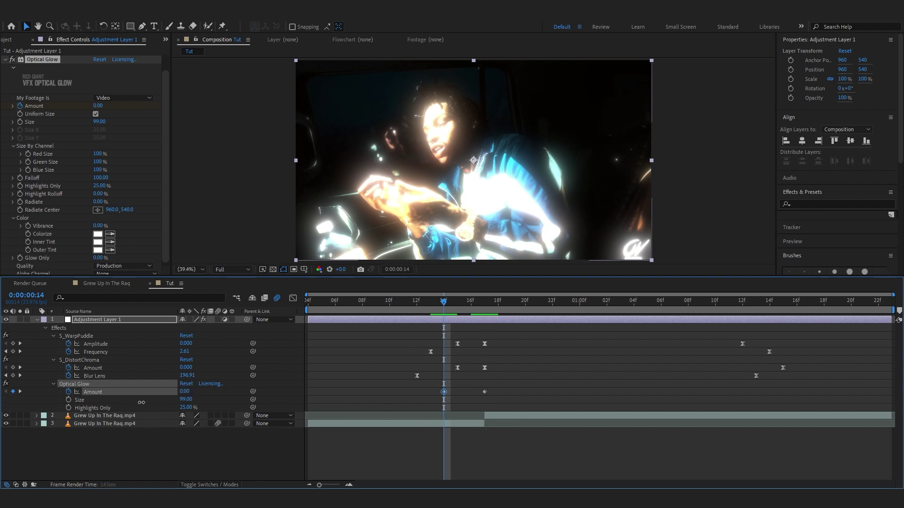
key(space)
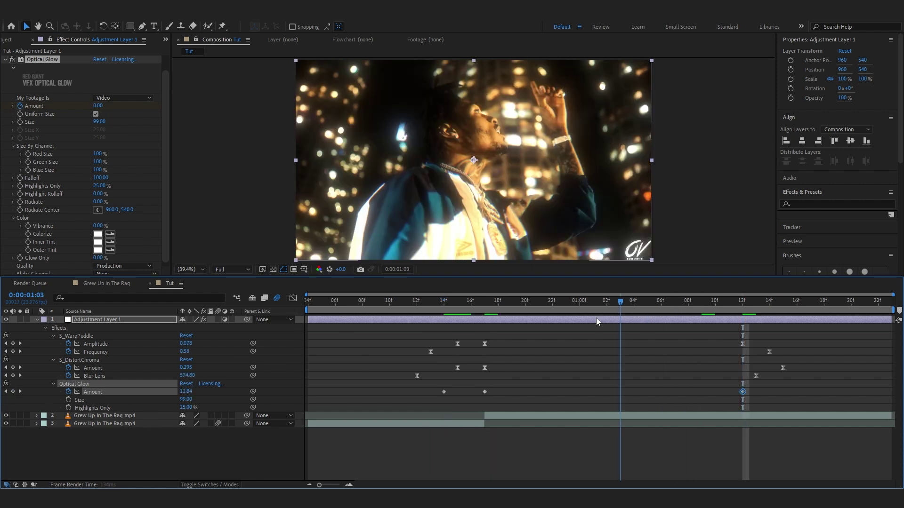
key(ctrl+space)
Apply S_Flicker and set its Amplitude to 0.7 at frame 17.
text(flick)
key(Return)
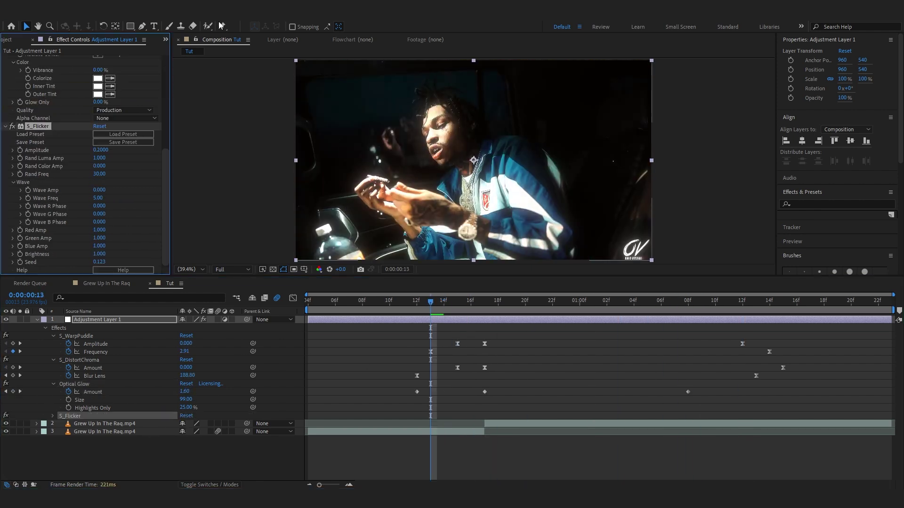
click(484, 305)
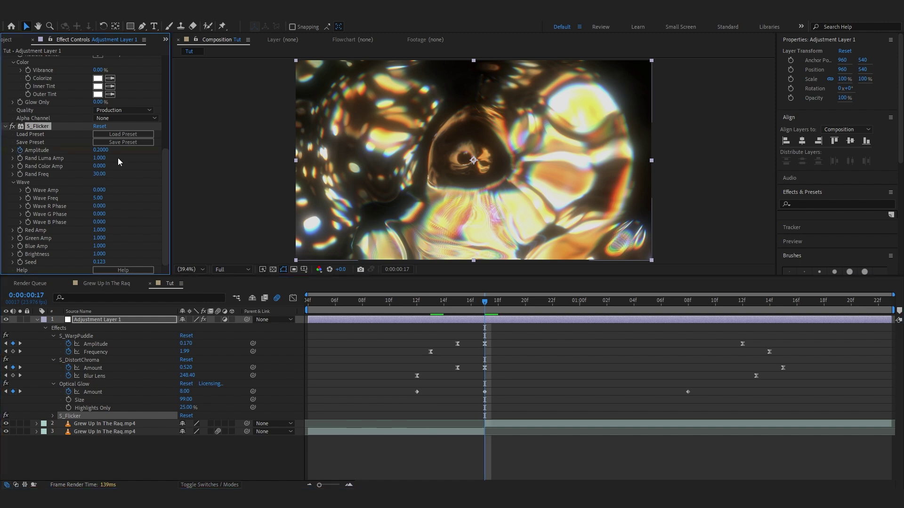
drag(106, 150, 128, 152)
drag(490, 304, 403, 304)
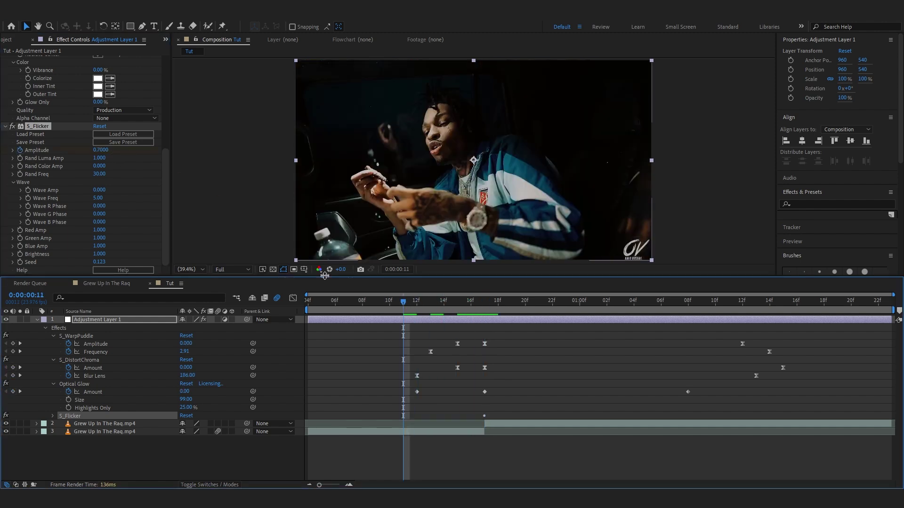
Keyframe Flicker Amplitude at 0.2 on 11f and 1:12, then preview.
drag(101, 150, 78, 151)
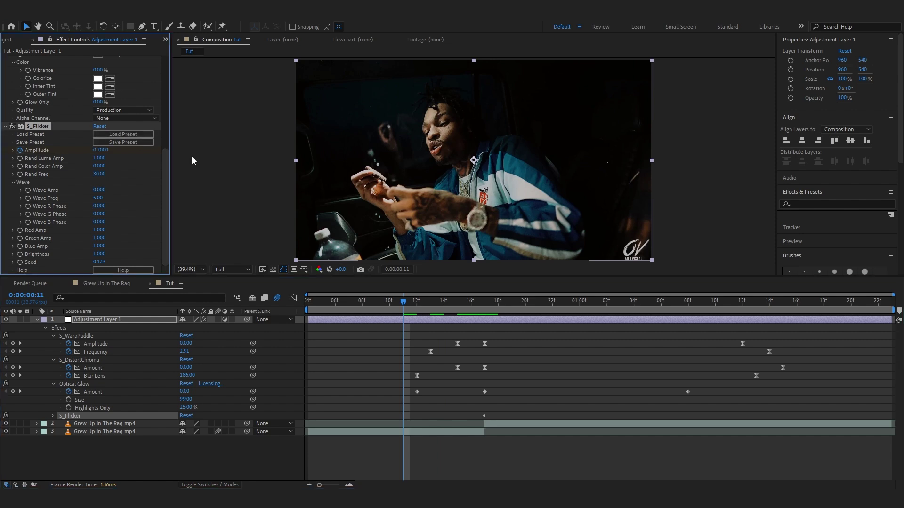
drag(415, 305, 736, 346)
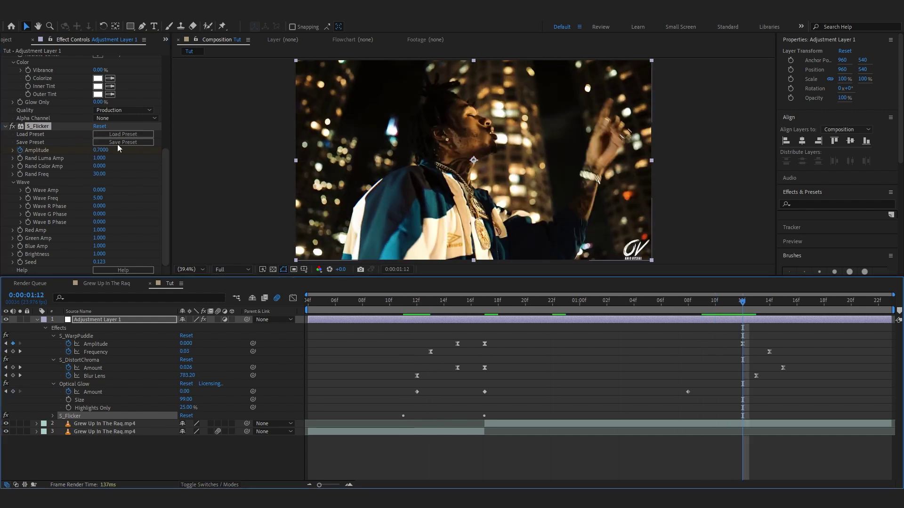
click(103, 127)
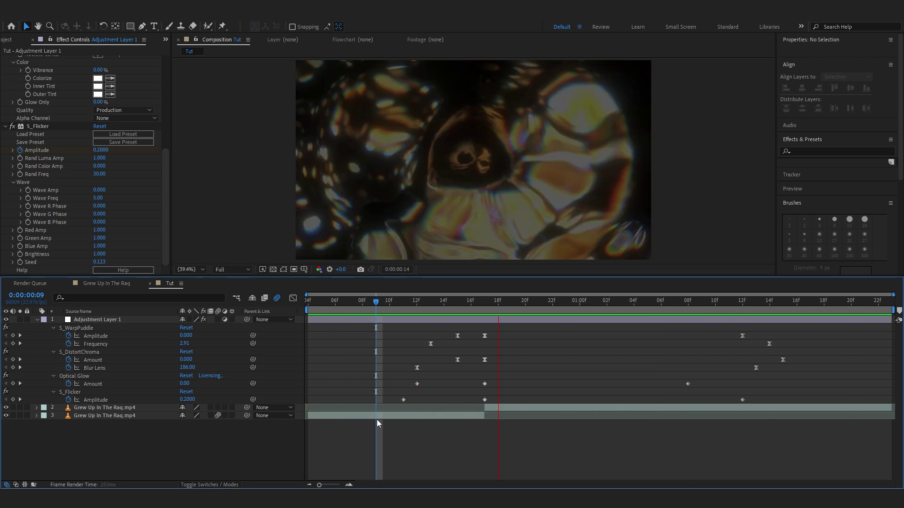
key(space)
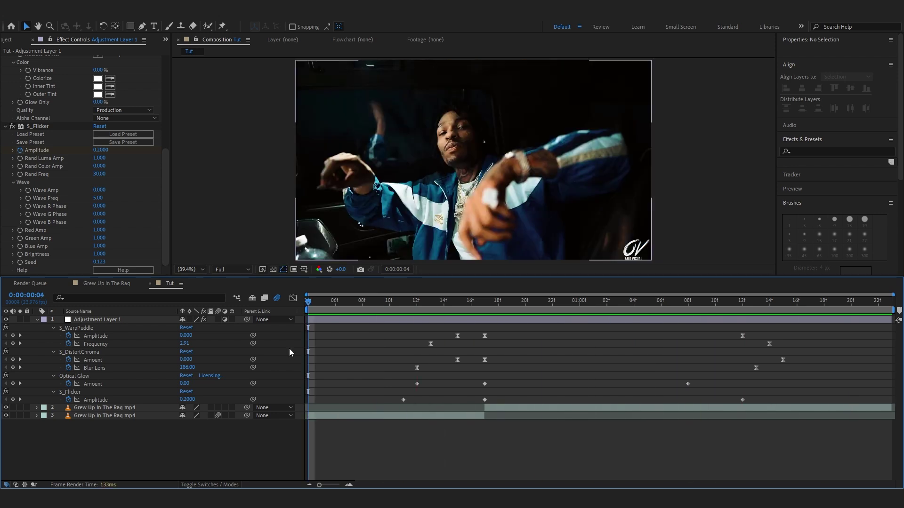
click(337, 415)
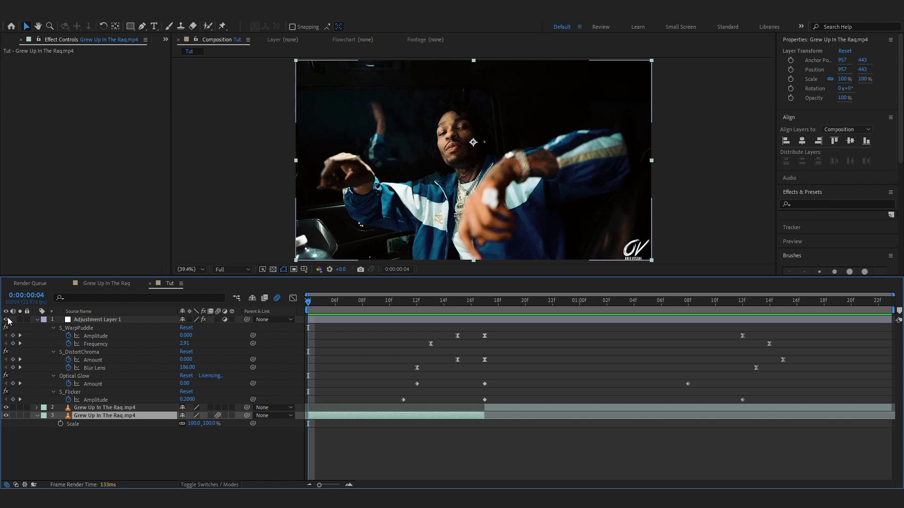
Keyframe the first clip's Scale from 100% at 04f to 286% at 16f, nudging the end key later.
click(34, 320)
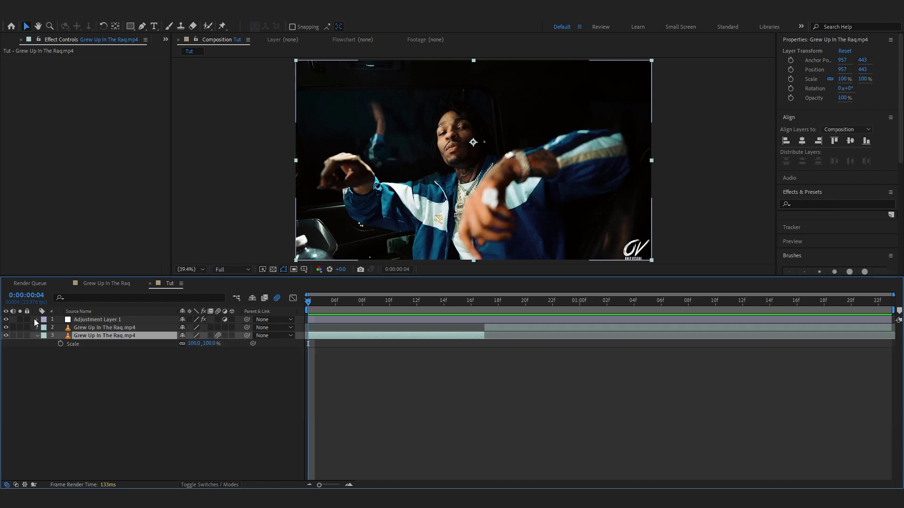
click(61, 344)
key(o)
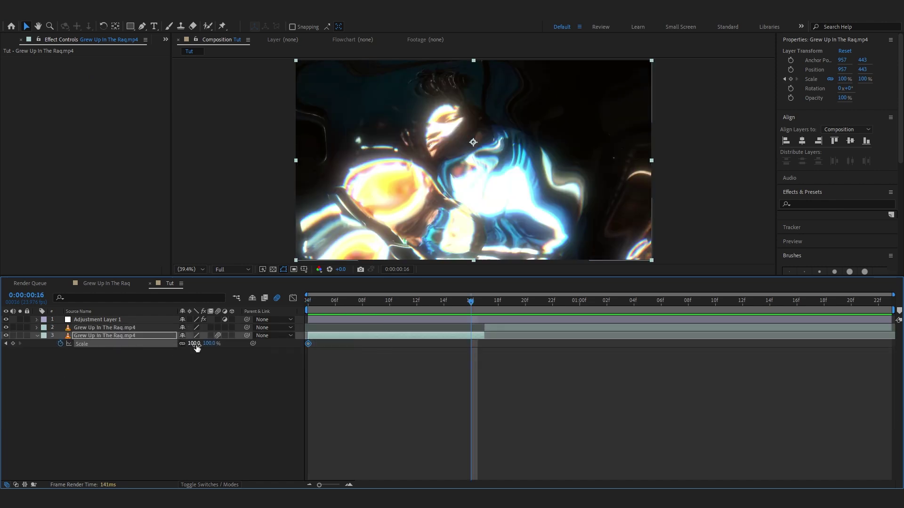
drag(196, 347, 279, 341)
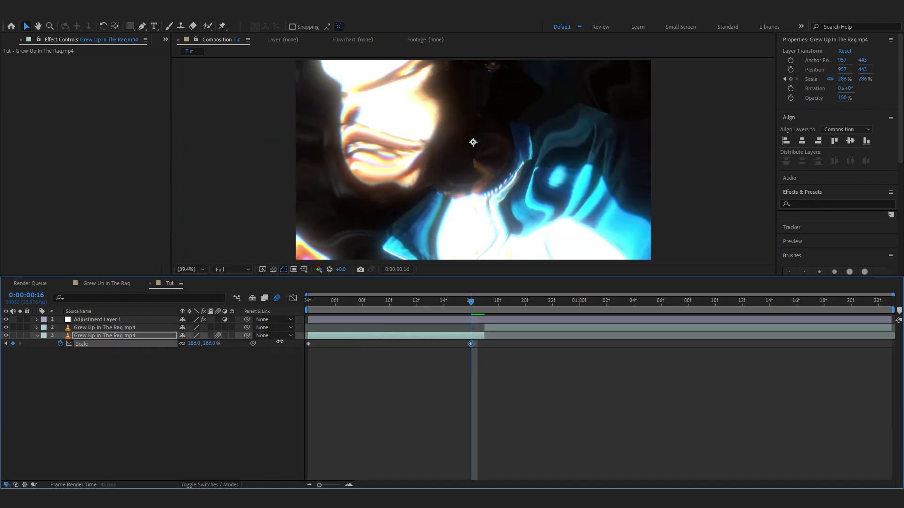
drag(471, 344, 485, 344)
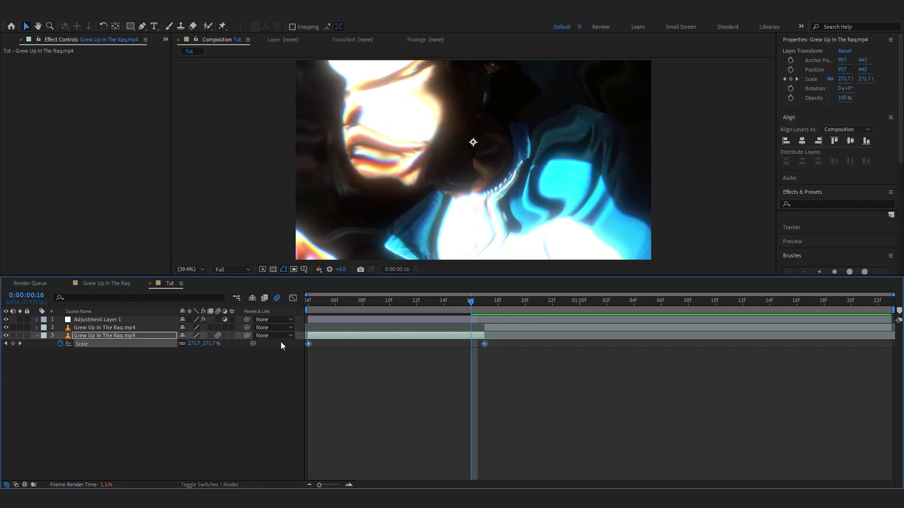
Easy Ease the Scale keyframes and shape the graph curve to accelerate sharply into the cut.
key(F9)
key(shift+F3)
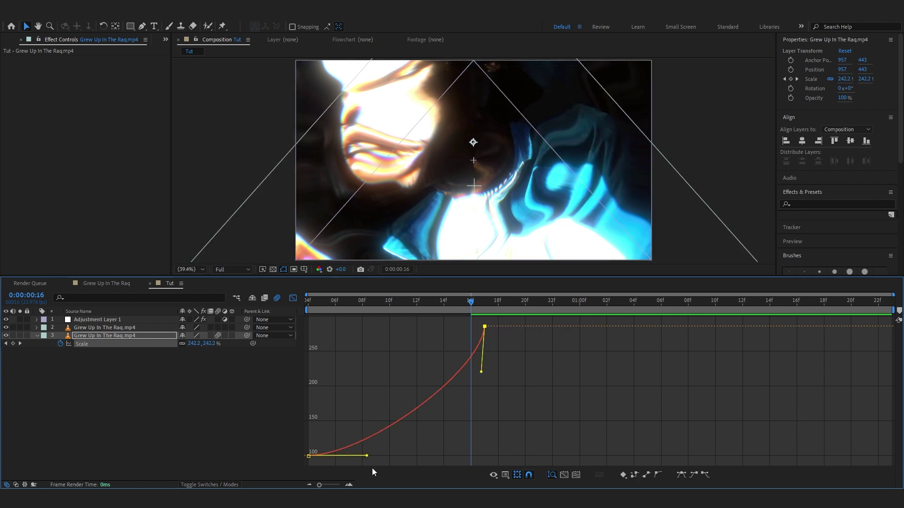
drag(367, 456, 473, 455)
drag(456, 300, 153, 311)
key(shift+F3)
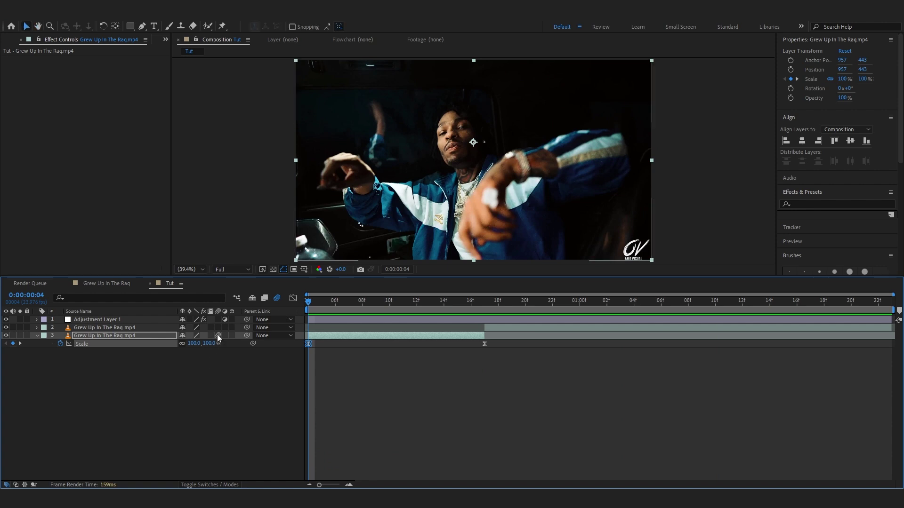
Preview the zoom, then pre-compose the adjustment layer and both clips into Pre-comp 2.
key(space)
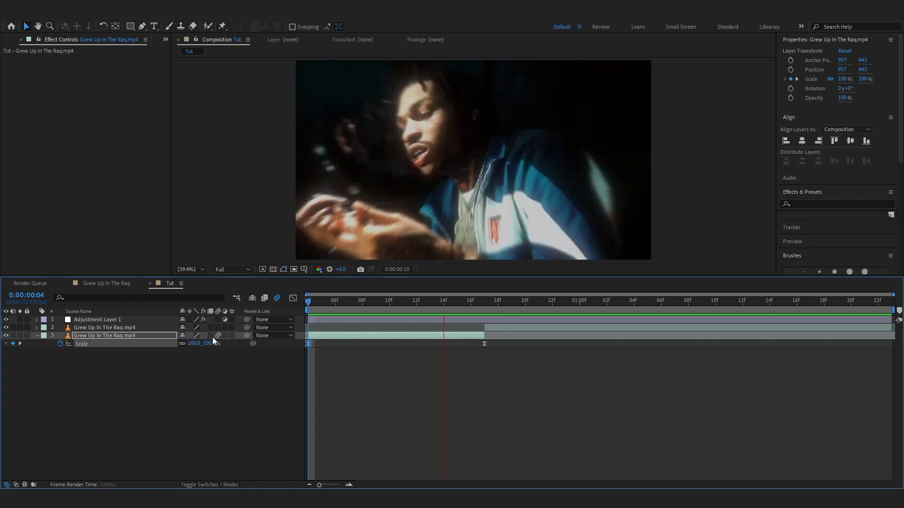
key(ctrl+a)
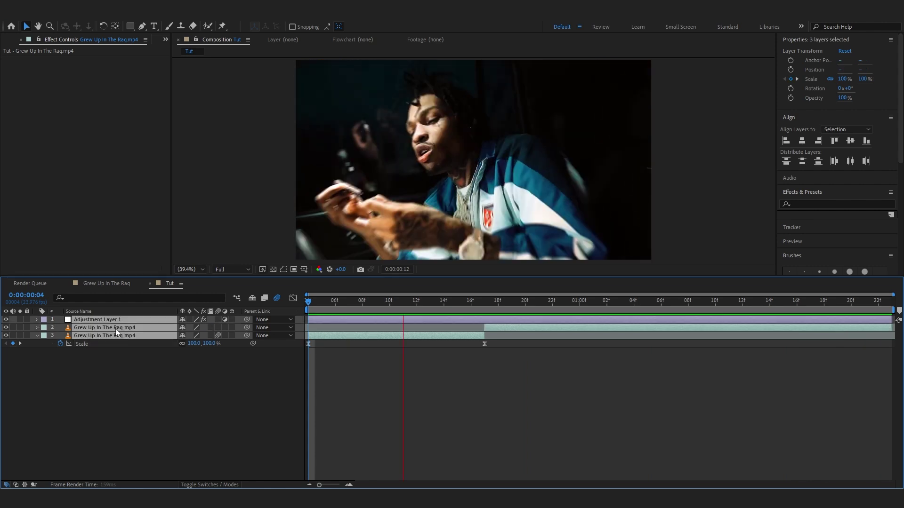
right_click(115, 323)
click(149, 261)
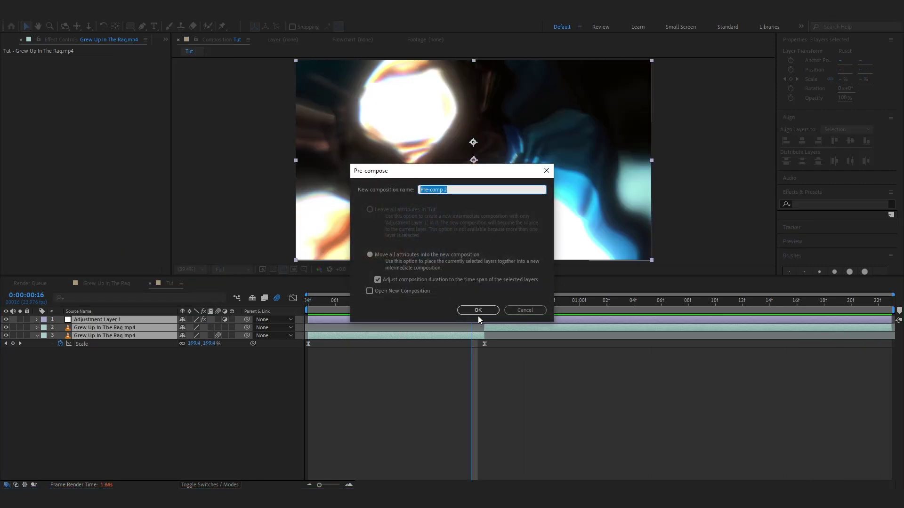
click(476, 314)
key(ctrl+space)
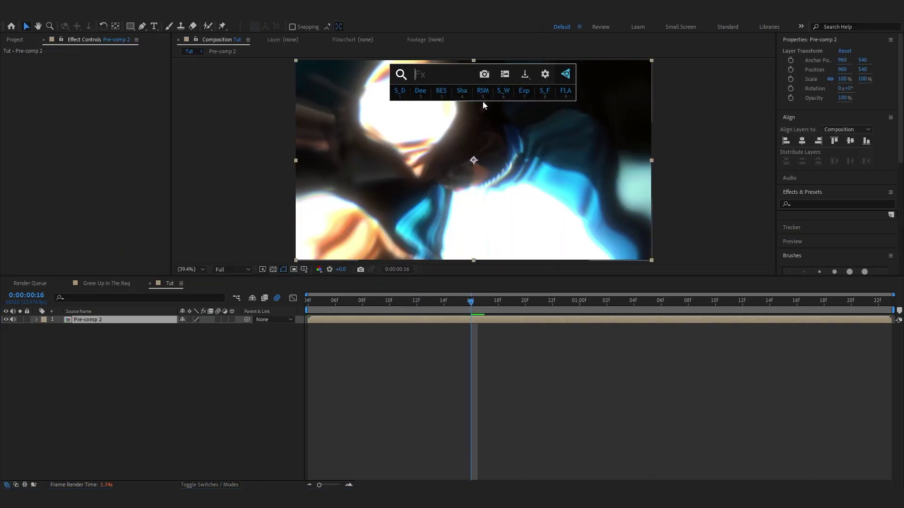
Search 'rsm' and apply the RSMB motion blur effect to Pre-comp 2.
text(rsm)
click(480, 127)
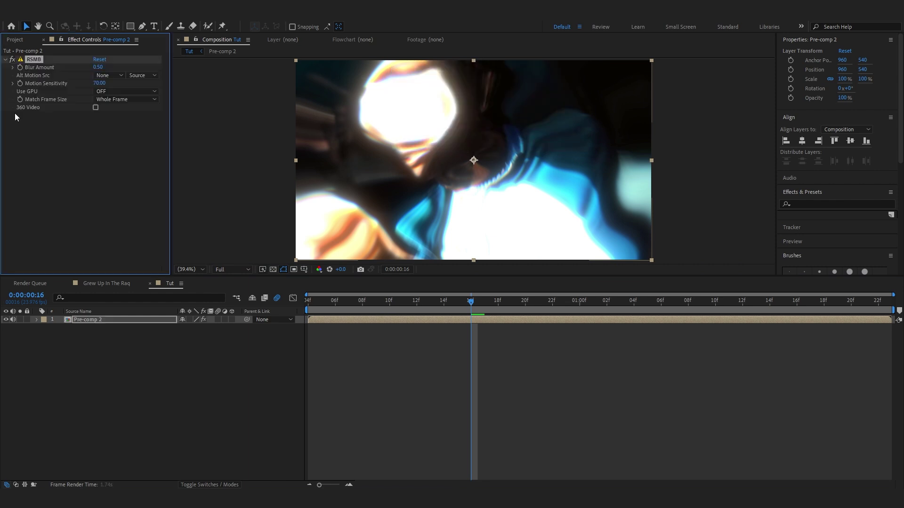
click(105, 140)
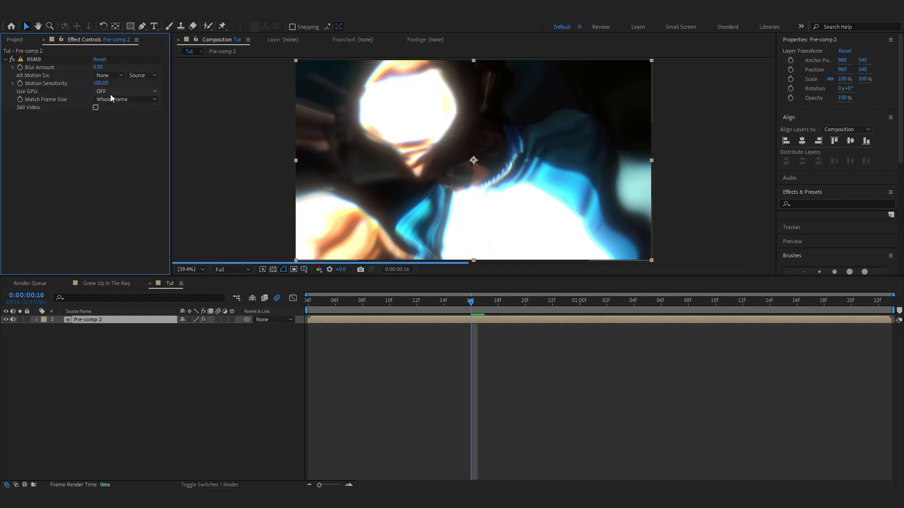